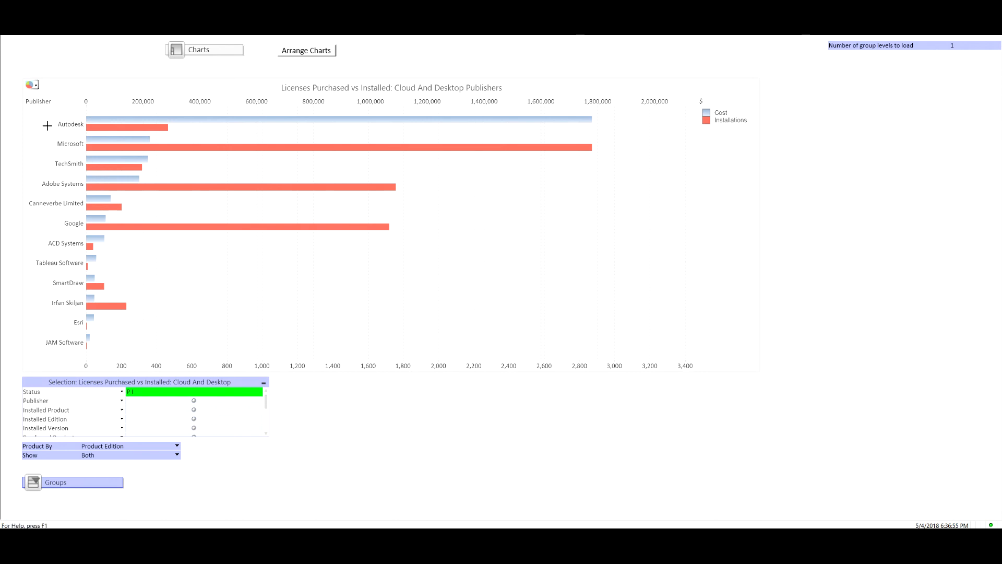
Drill into Autodesk in the Licenses Purchased vs Installed chart to examine its over- and under-licensed products.
left_click(125, 126)
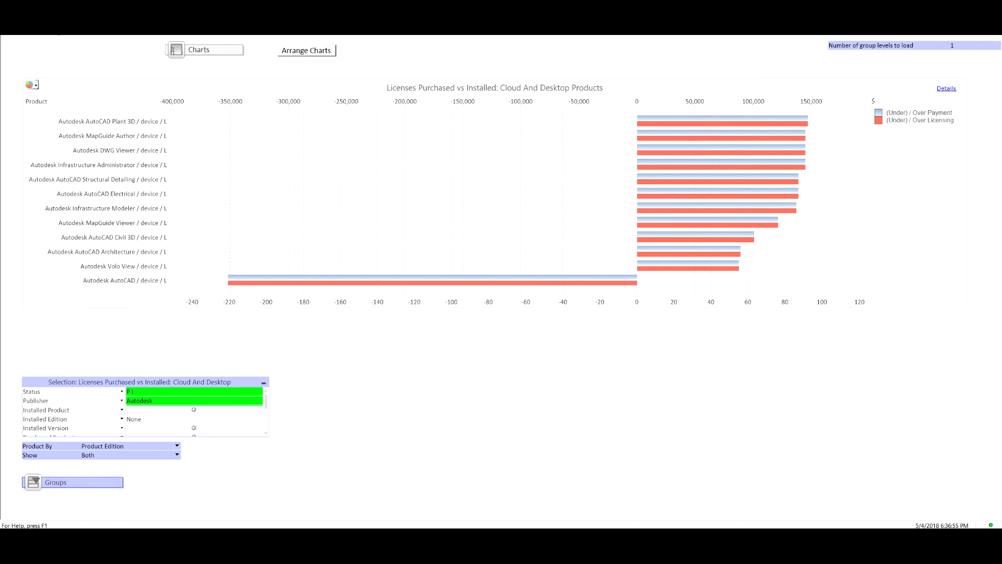
left_click(56, 27)
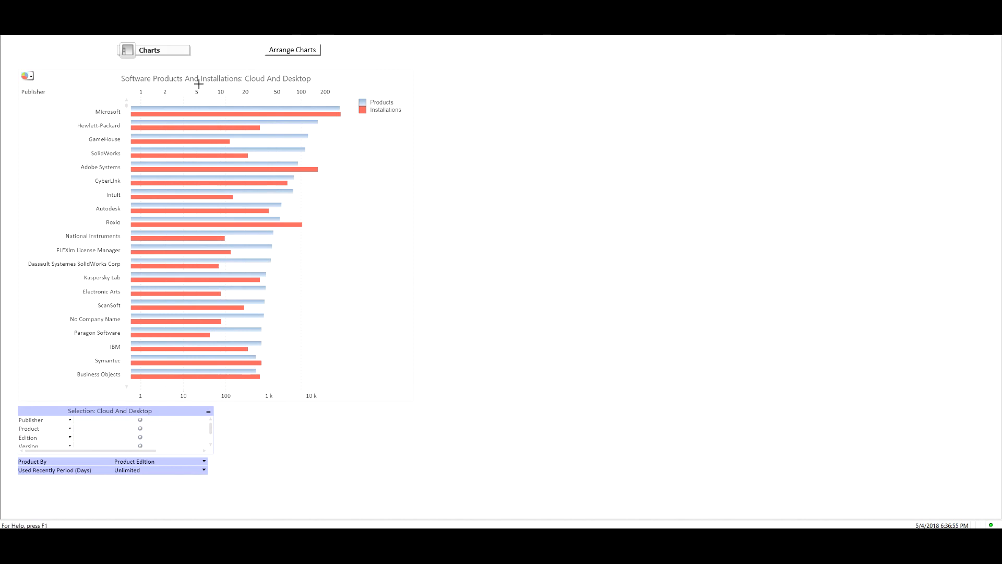
Drill into Microsoft in the Software Products And Installations chart and browse its used and unused products.
mouse_move(188, 113)
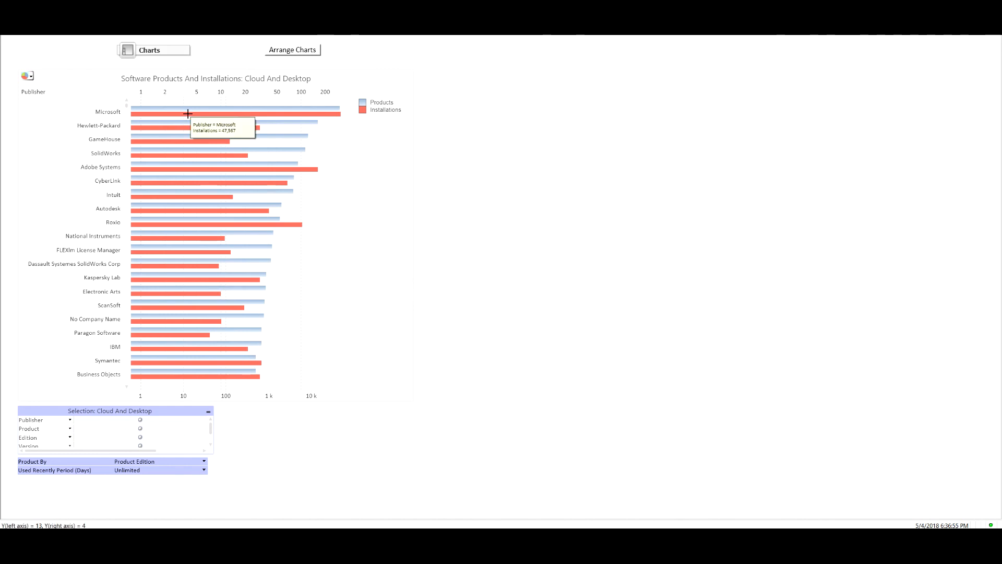
left_click(188, 113)
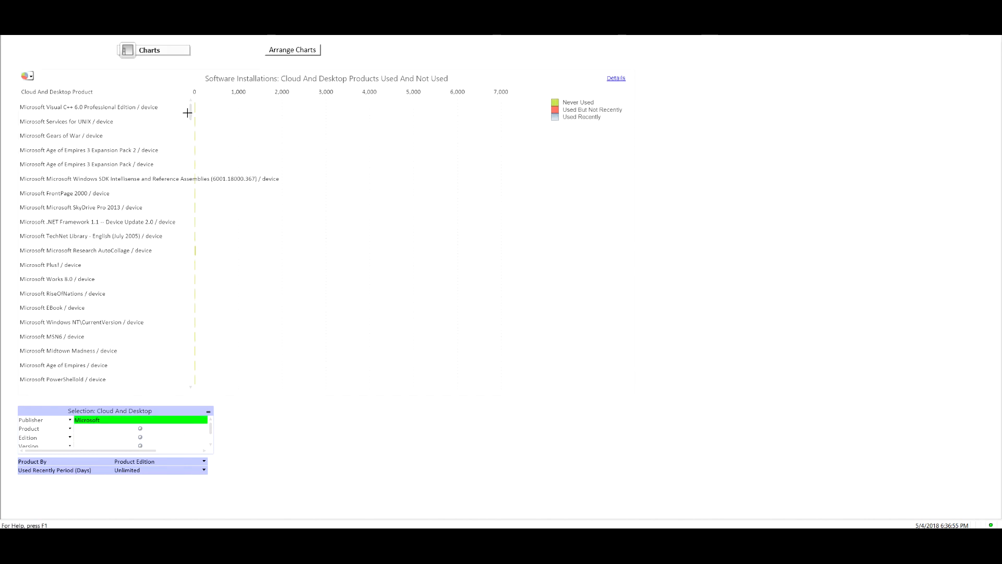
scroll(252, 225, "down", 6)
scroll(251, 224, "down", 8)
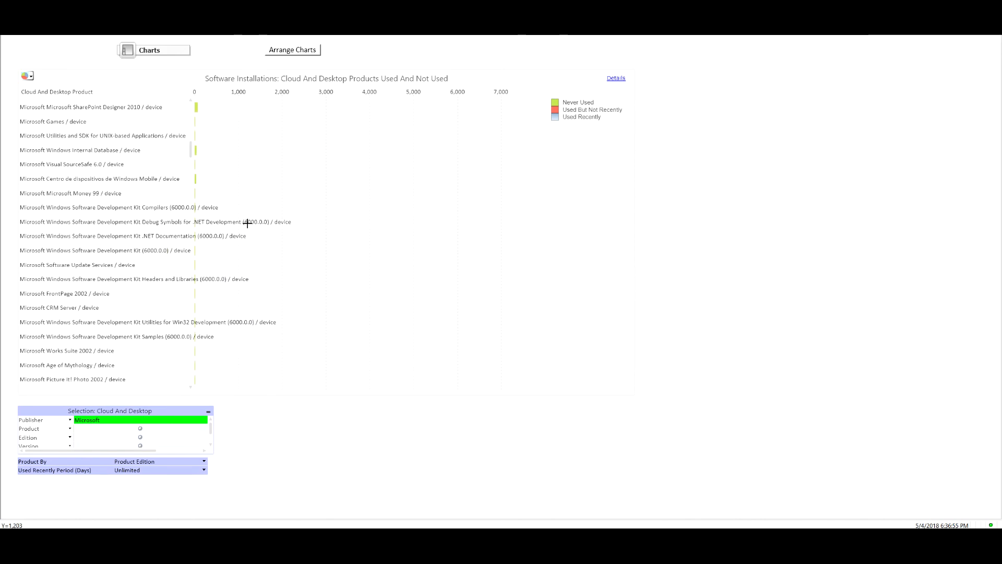
left_click(13, 32)
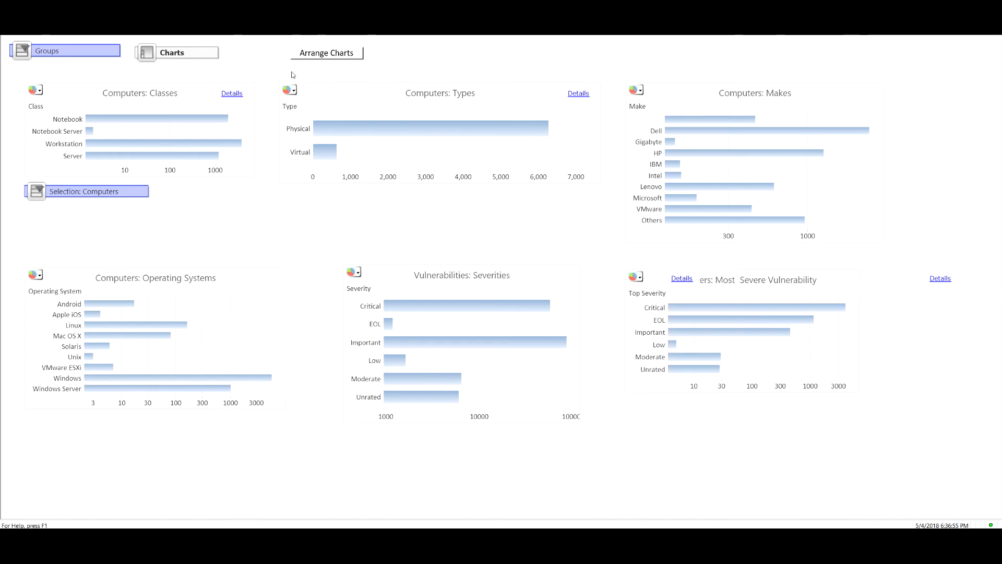
Add the Disks: Encryption Status and USB Storage Devices: Use charts to the computers dashboard.
left_click(174, 54)
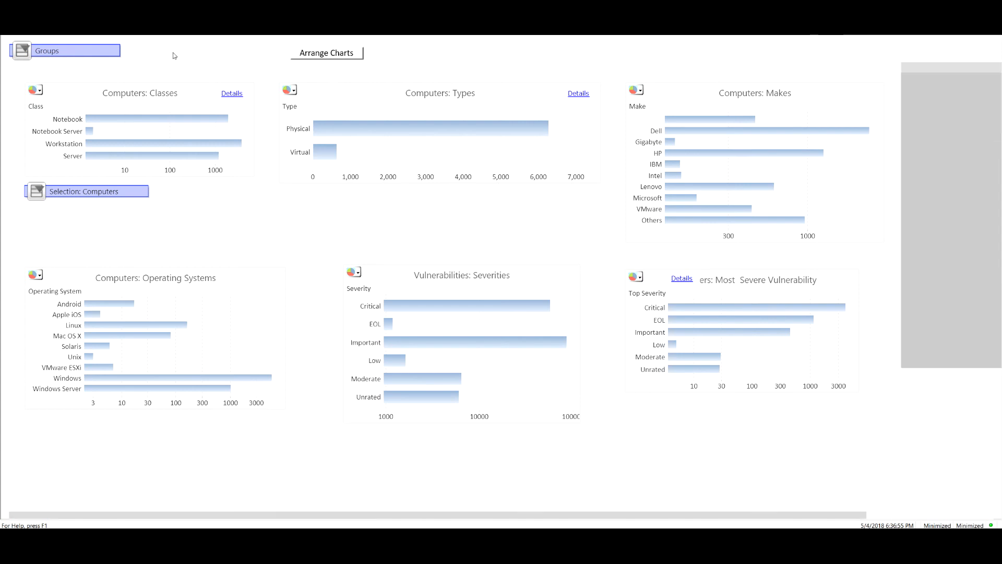
left_click(989, 516)
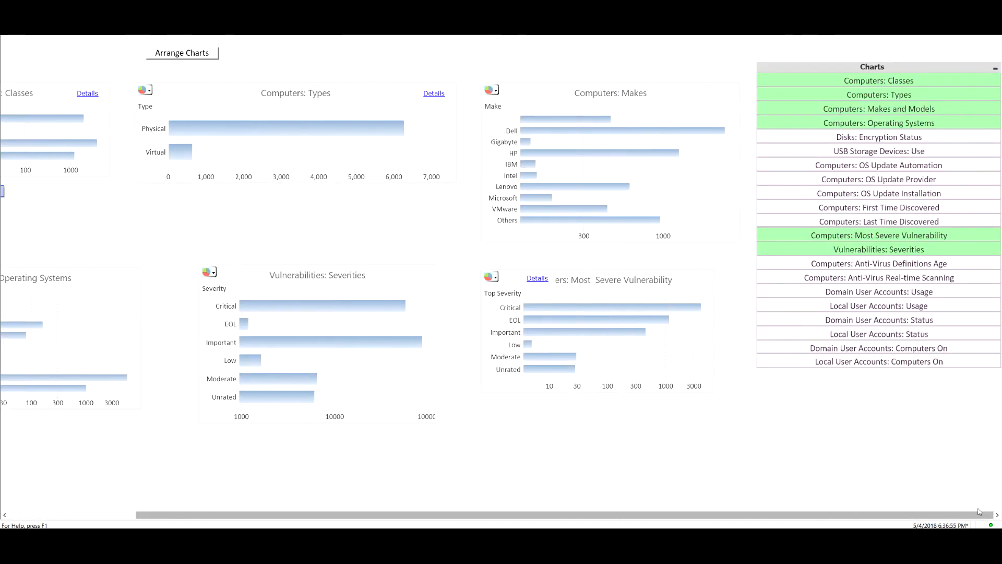
left_click(862, 141)
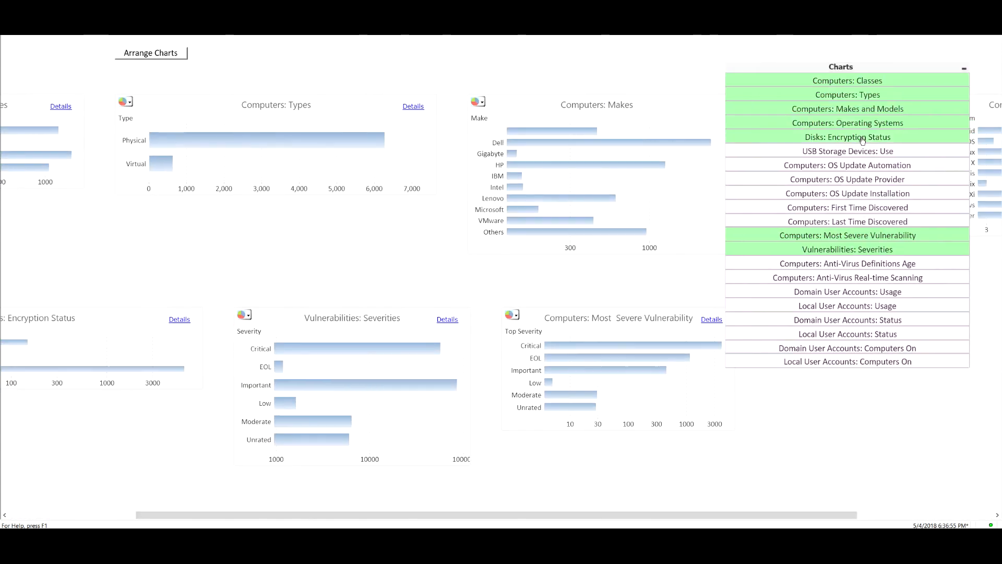
left_click(849, 155)
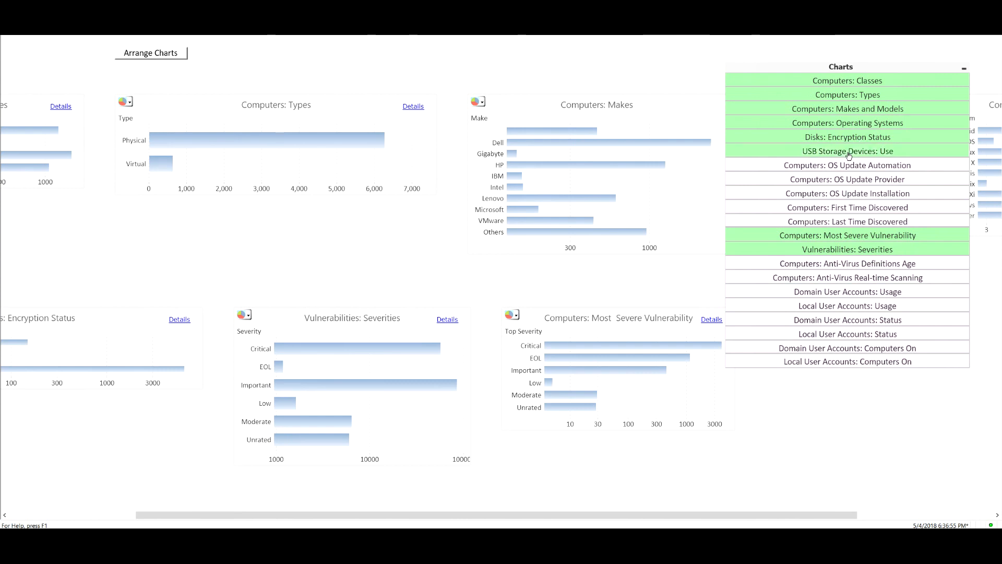
left_click(965, 68)
left_click(16, 515)
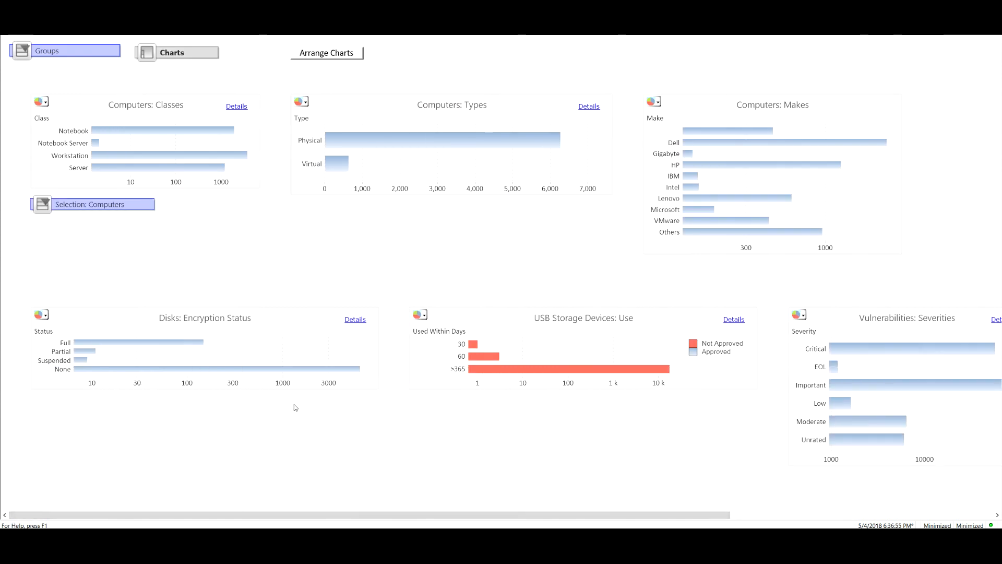
Review the print, export and copy options available for the Disks: Encryption Status chart.
right_click(289, 349)
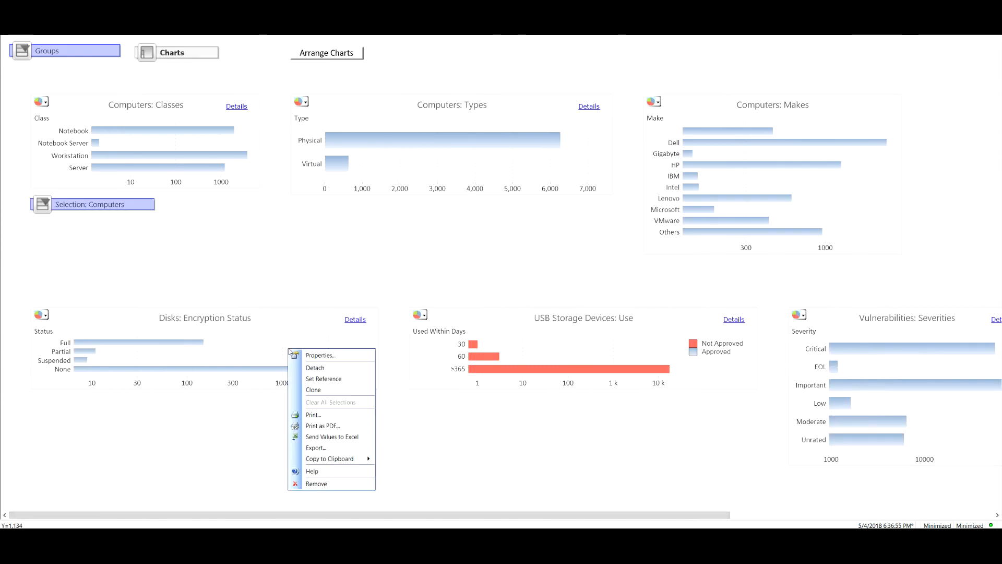
left_click(236, 449)
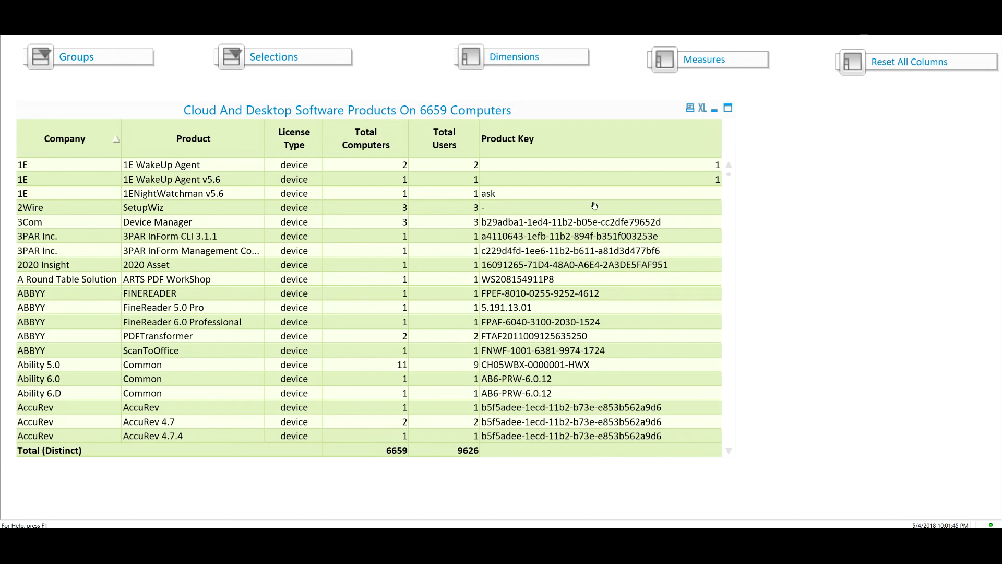
Filter the Cloud And Desktop Software Products table to the company Adobe Systems by searching for "adobe".
left_click(283, 60)
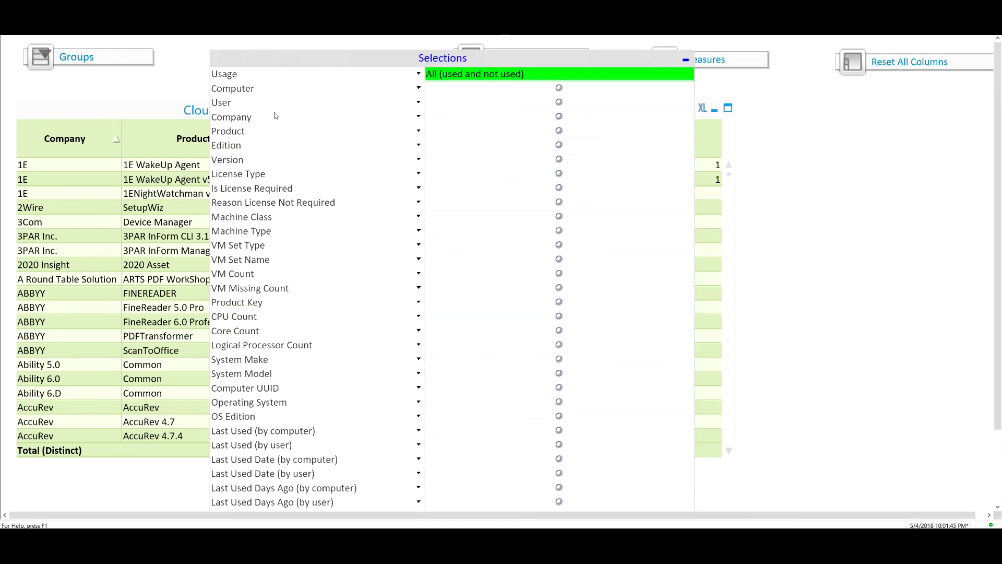
left_click(262, 120)
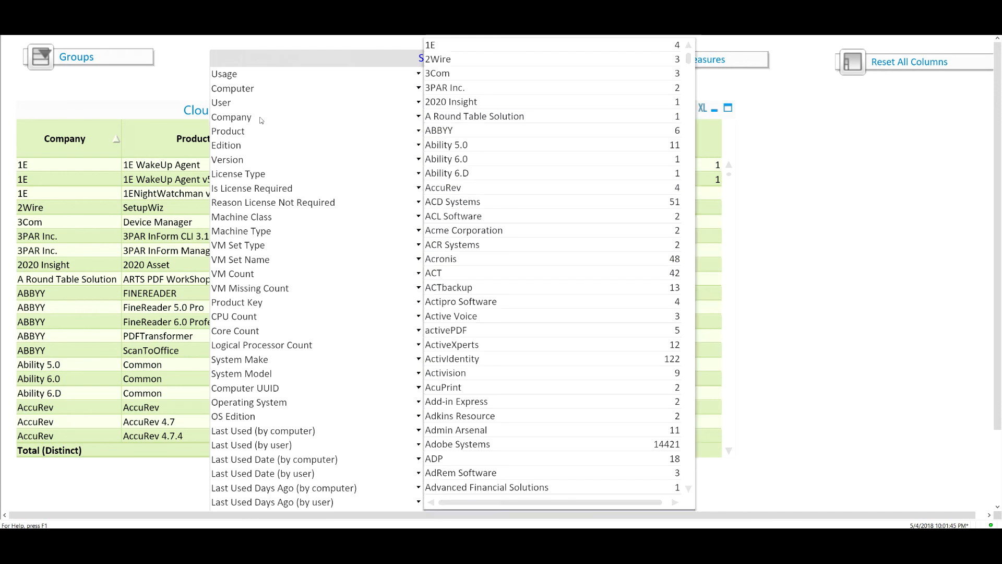
type("a")
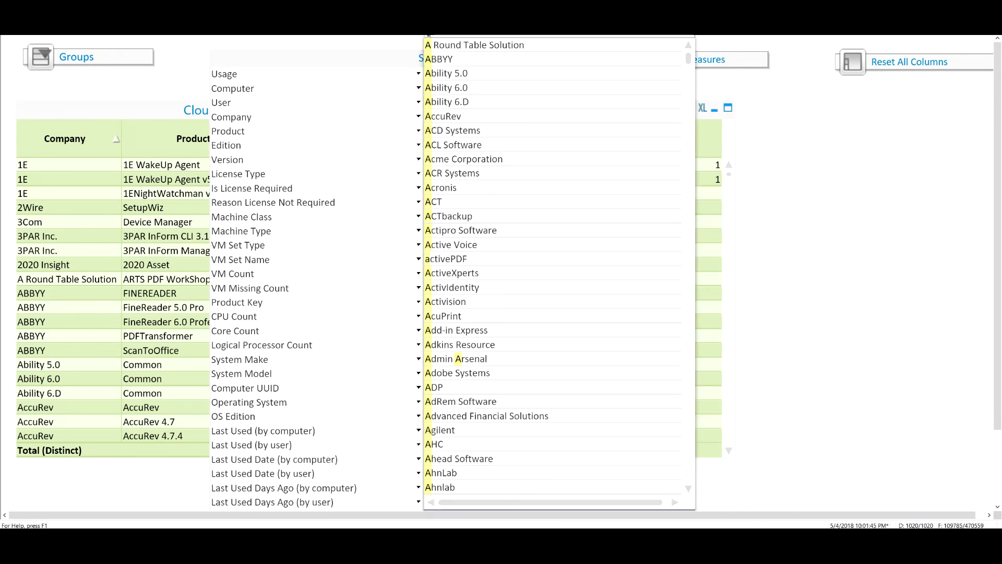
type("dobe")
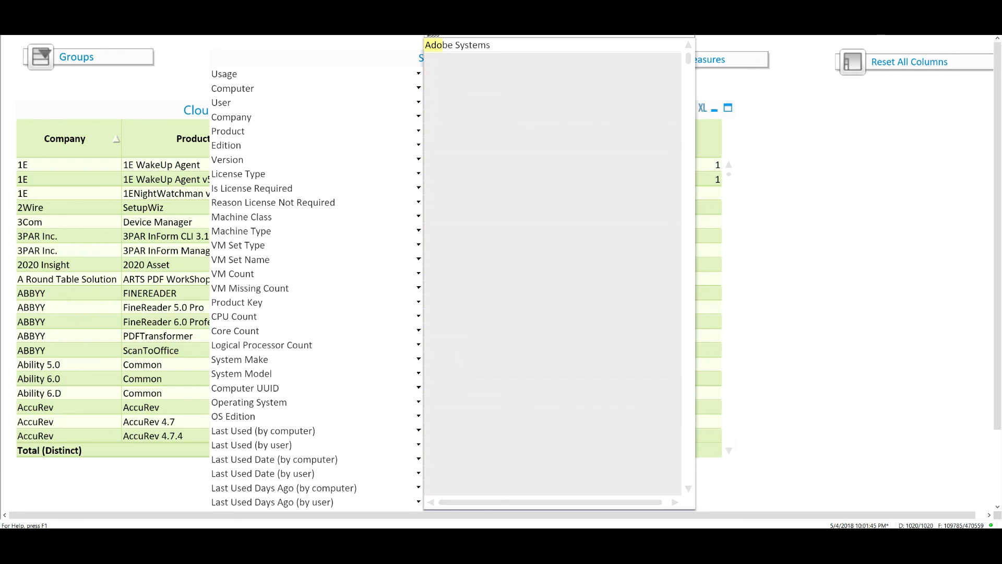
left_click(440, 46)
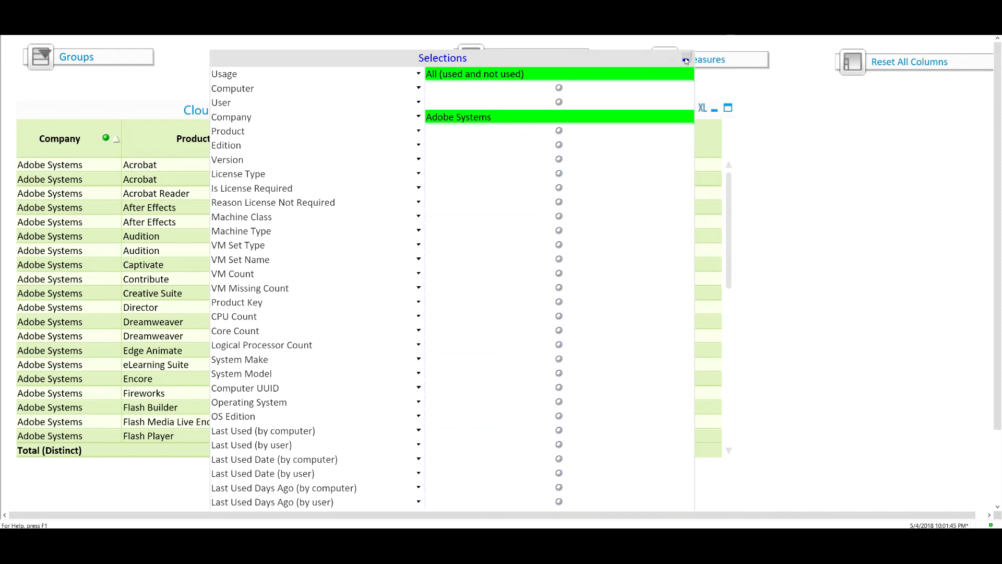
left_click(685, 60)
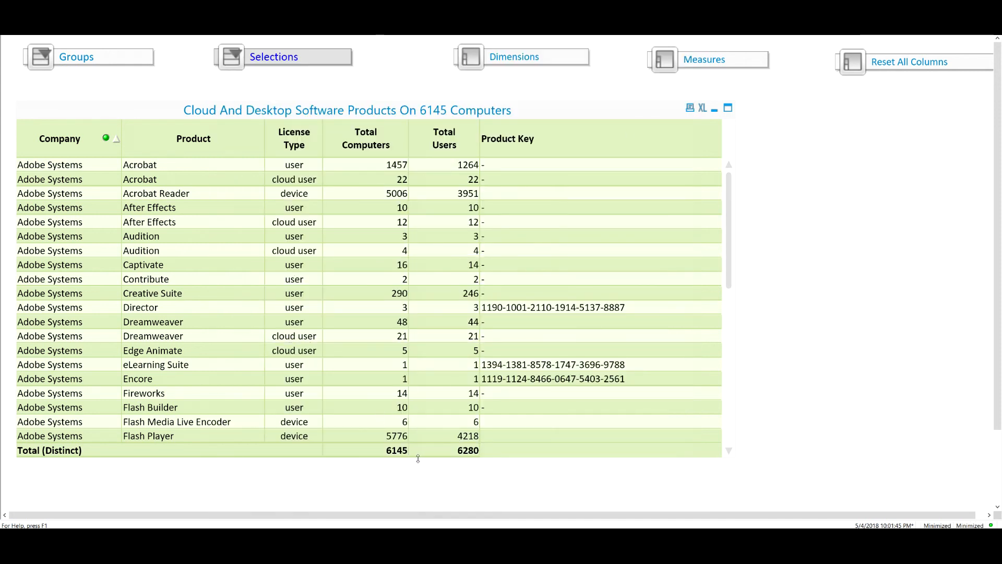
Set the Usage selection to "180 days ago (by user)" for the Adobe Systems products.
left_click(278, 58)
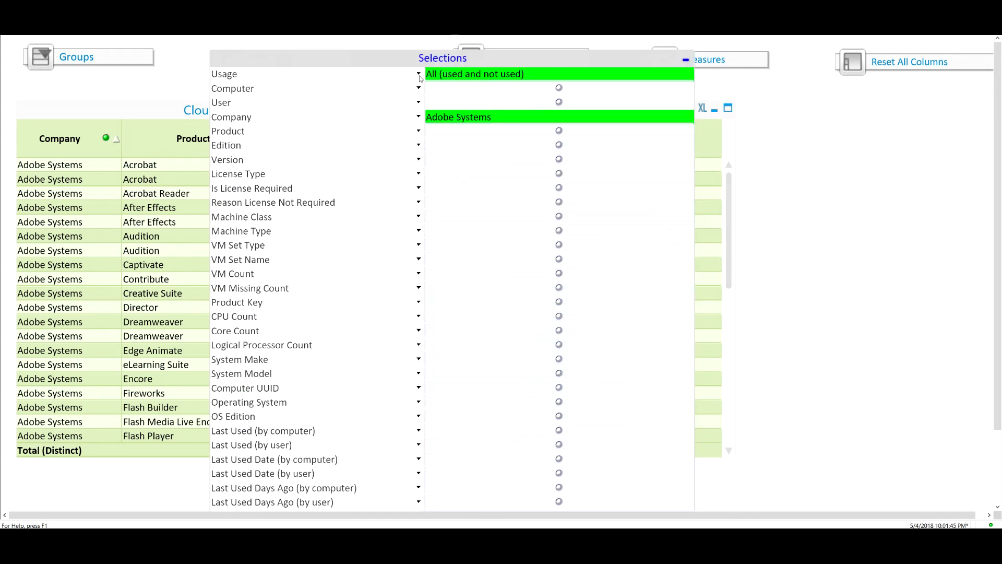
left_click(419, 74)
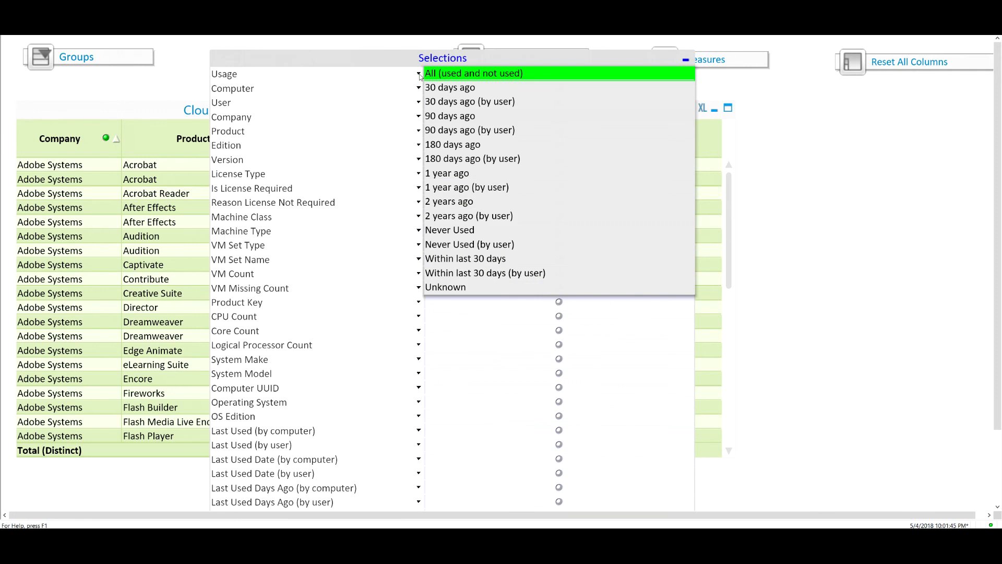
left_click(473, 159)
left_click(685, 60)
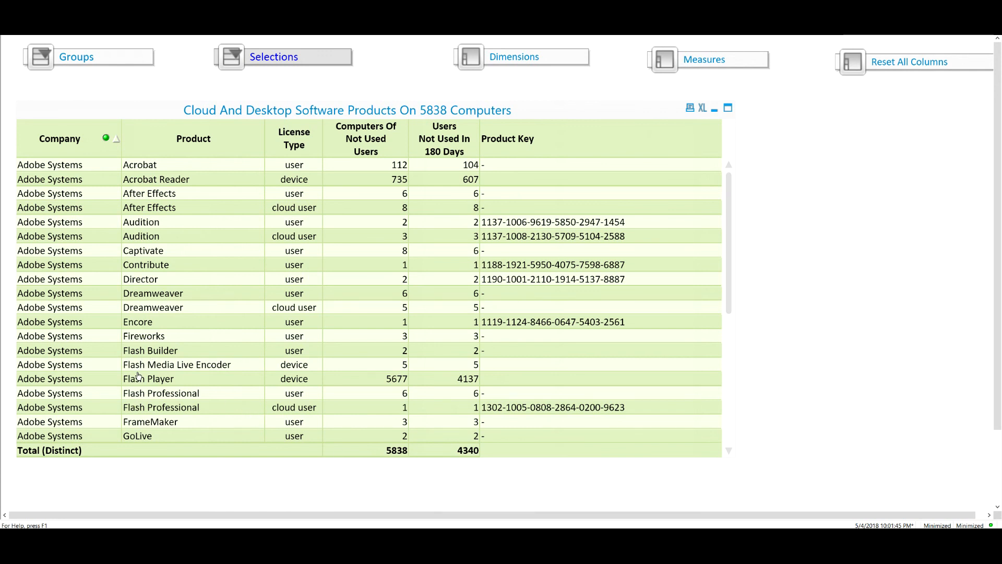
Restrict the Adobe Systems products to those with Is License Required set to yes.
left_click(267, 59)
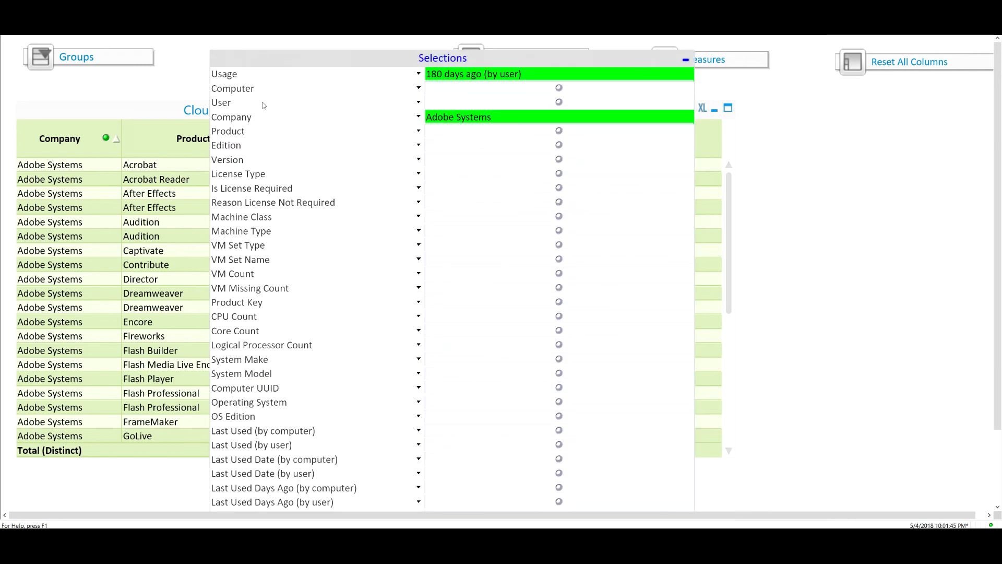
left_click(299, 190)
left_click(432, 188)
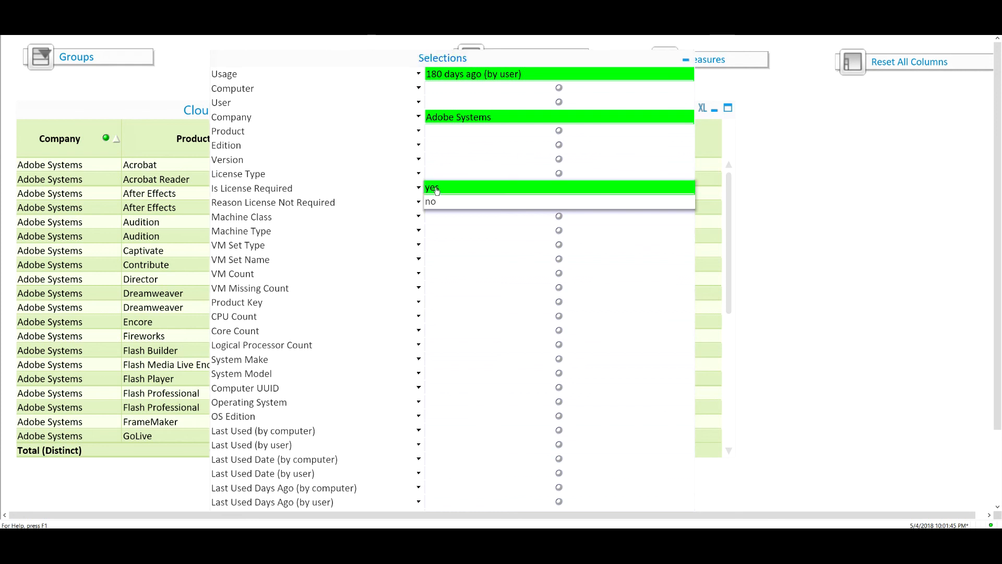
left_click(686, 60)
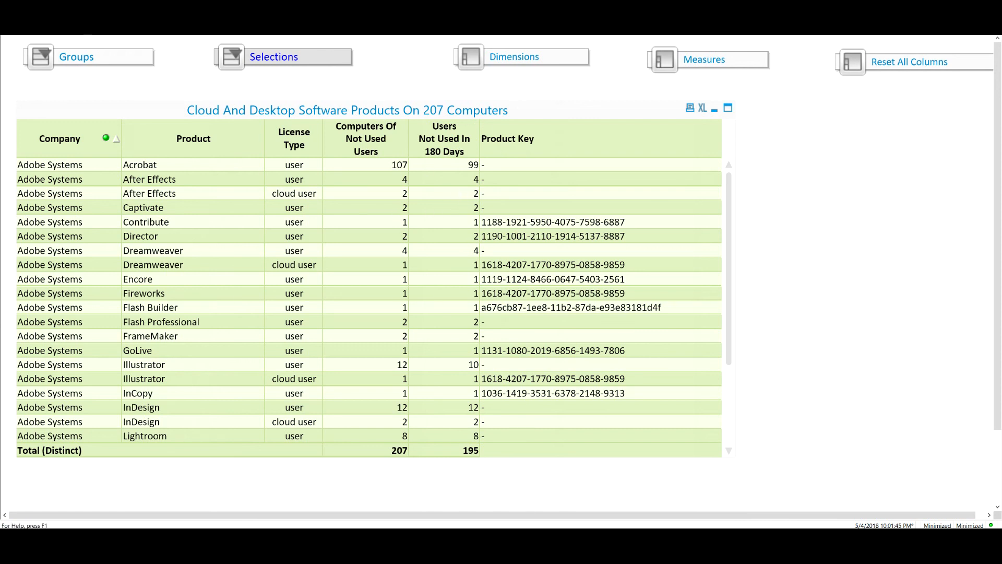
left_click(173, 15)
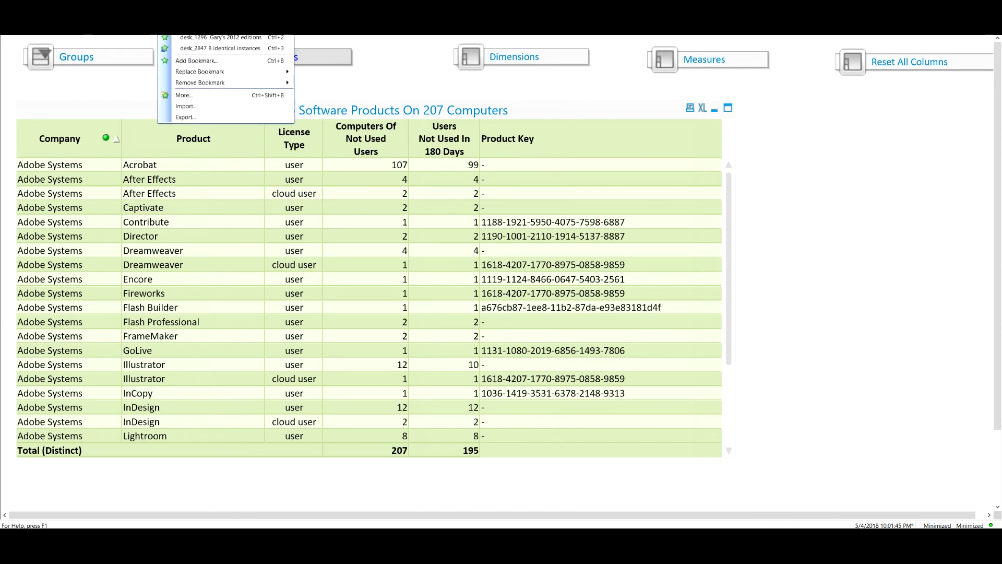
left_click(196, 61)
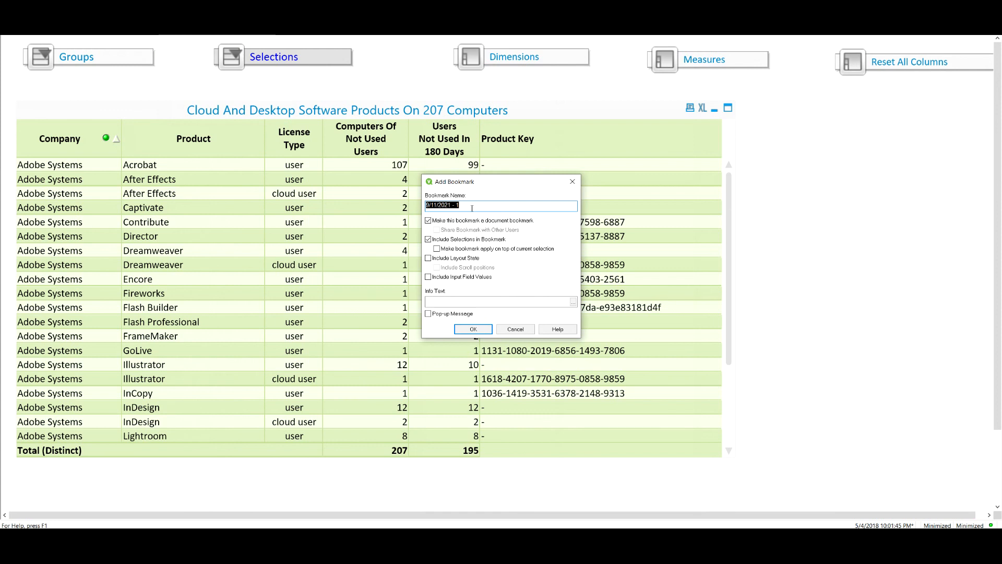
left_click(515, 329)
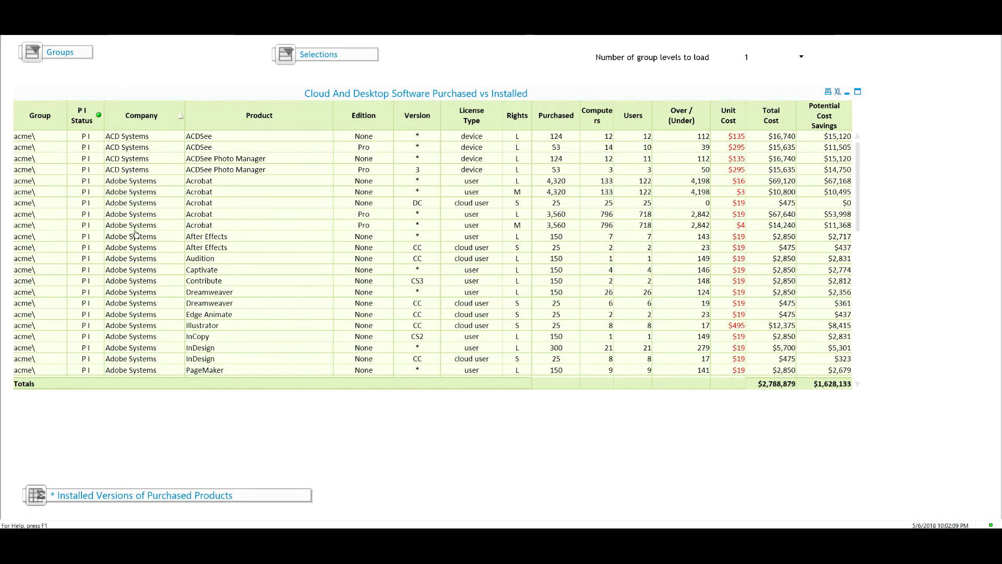
Filter the Cloud And Desktop Software Purchased vs Installed table to Adobe Systems and slightly widen its Computers column.
left_click(144, 218)
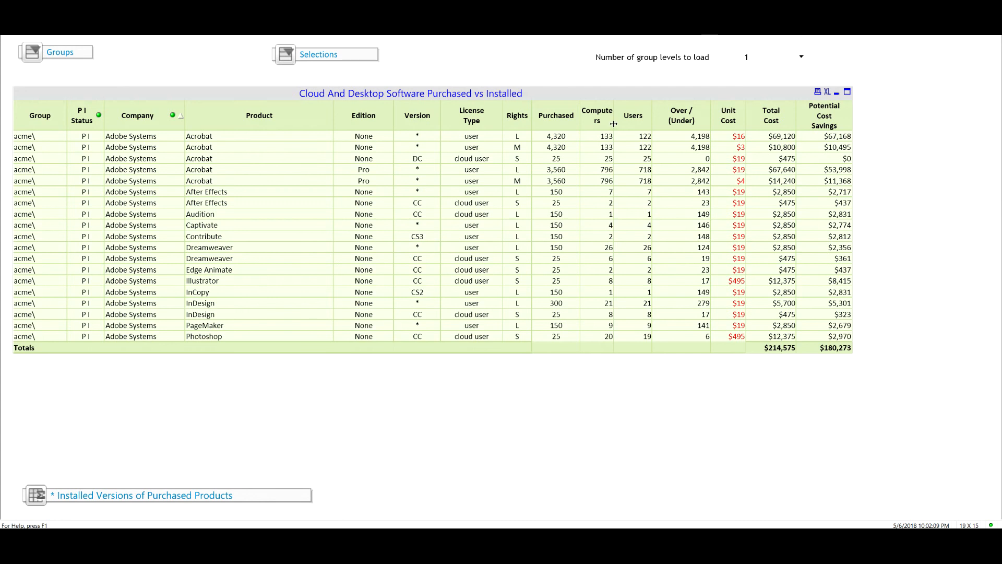
left_click_drag(614, 124, 620, 124)
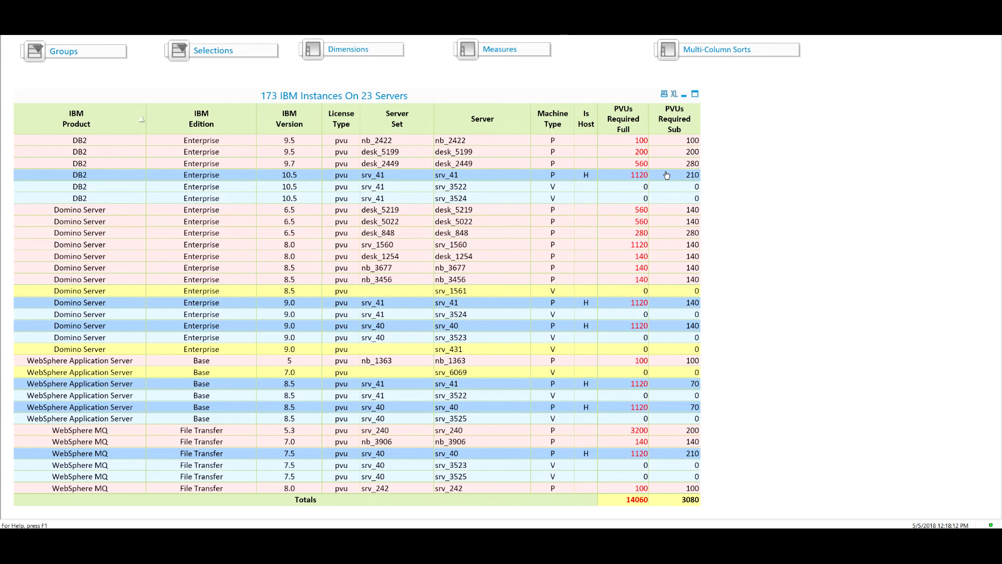
Add the License Computations and Server Hardware measures to the IBM instances table and bring the hardware columns into view.
left_click(504, 52)
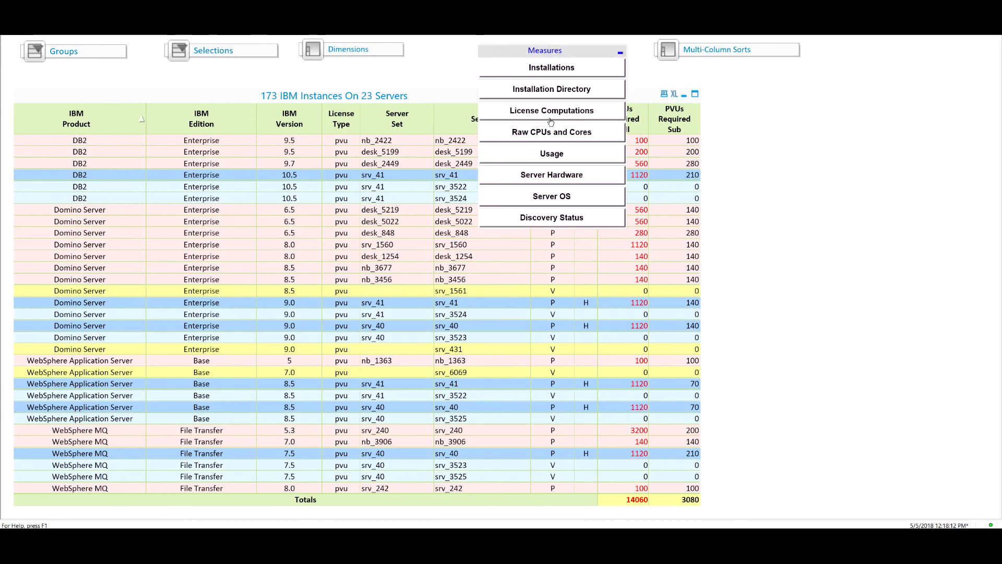
left_click(553, 113)
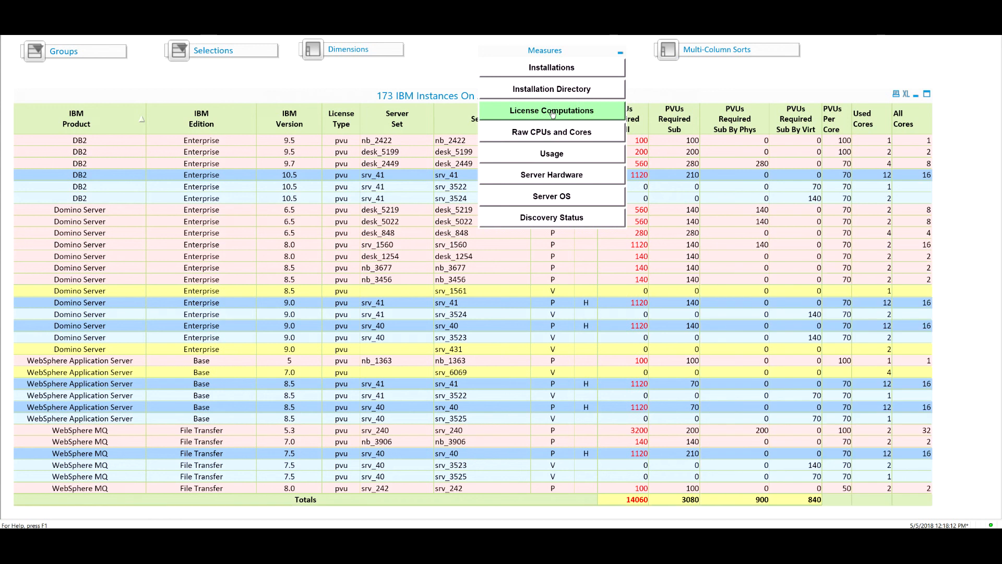
left_click(561, 179)
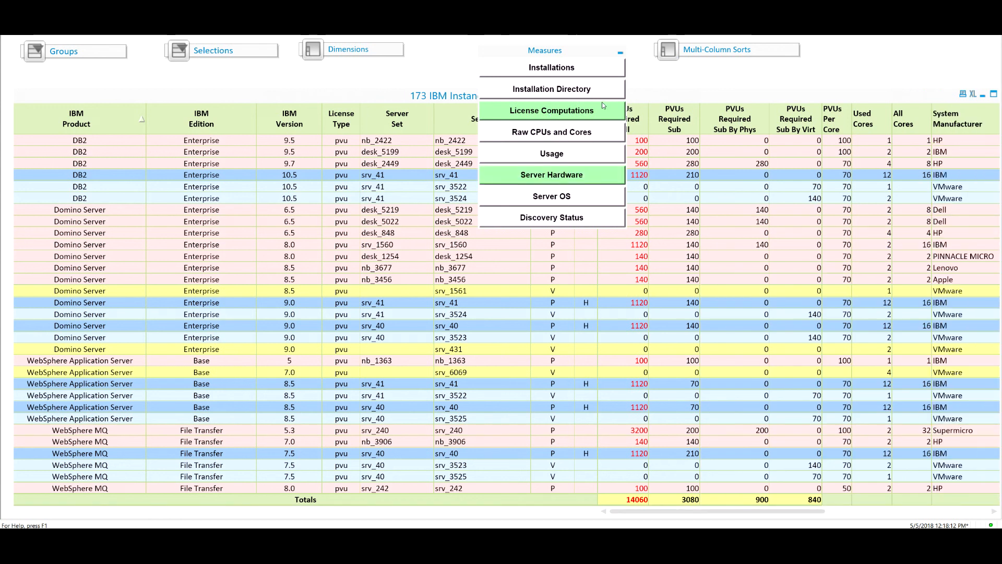
left_click(621, 53)
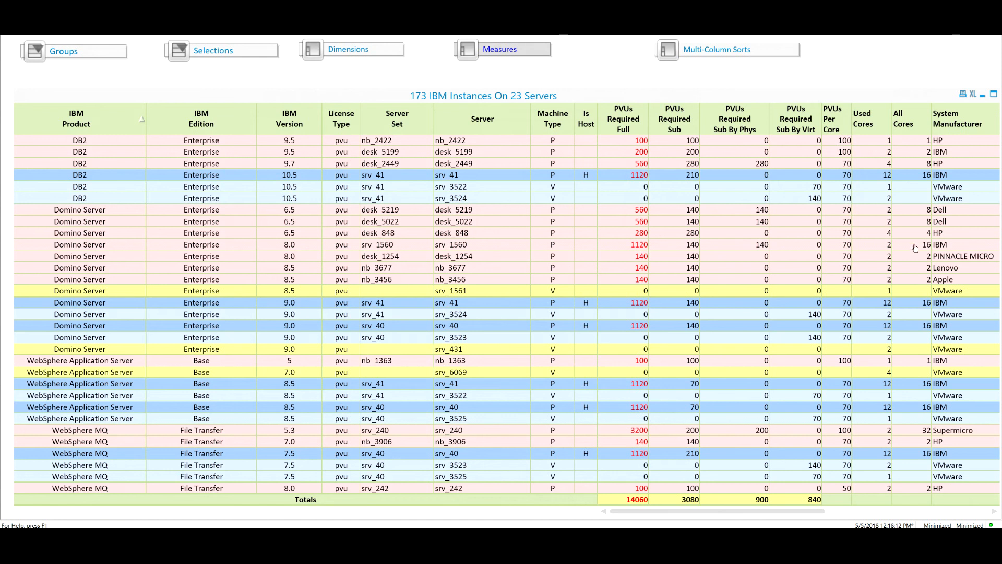
left_click(978, 512)
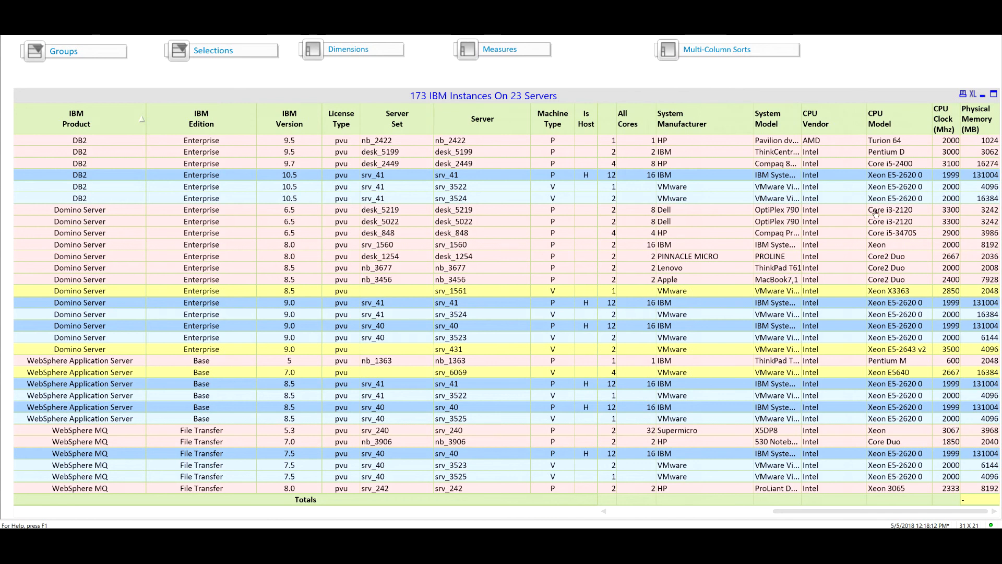
left_click(617, 511)
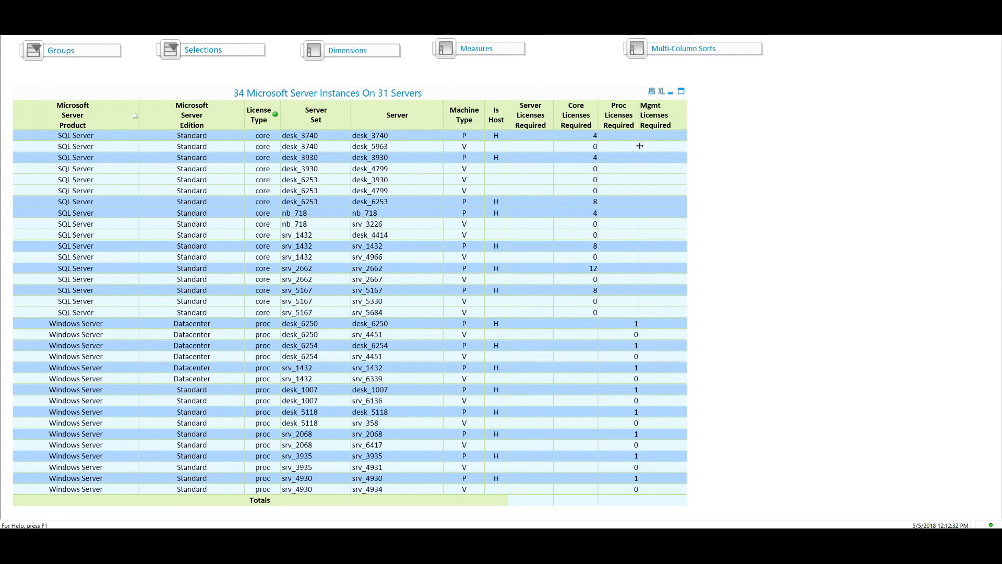
Add the License Computations and Server Hardware measures to the Microsoft server instances table and review the hardware columns.
left_click(483, 49)
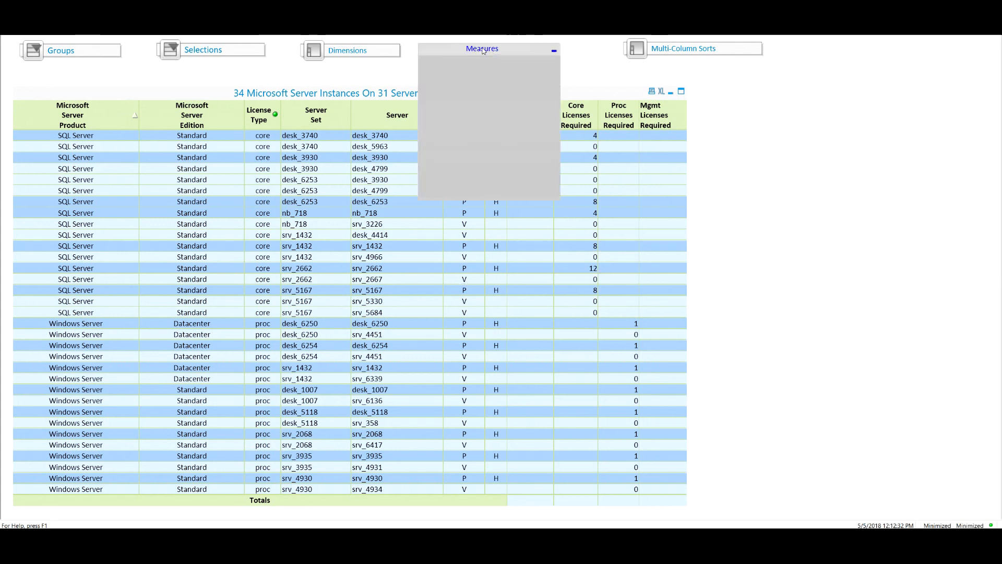
left_click(509, 101)
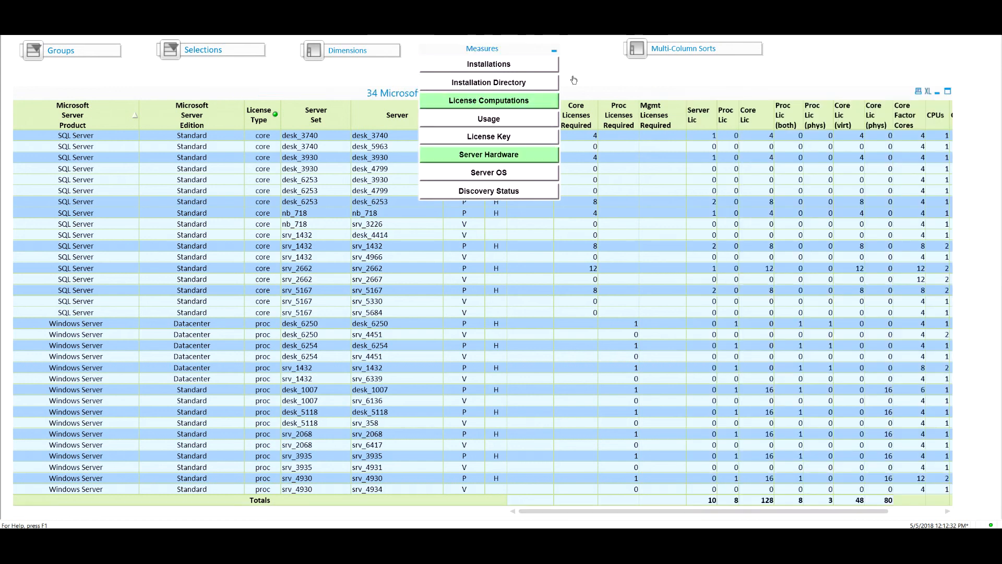
left_click(554, 50)
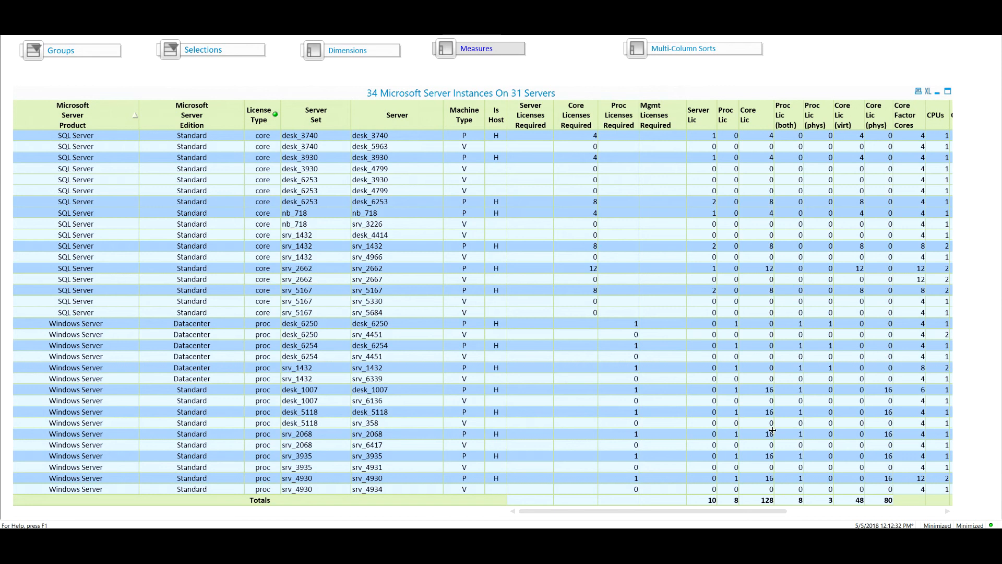
left_click(932, 512)
left_click(932, 512)
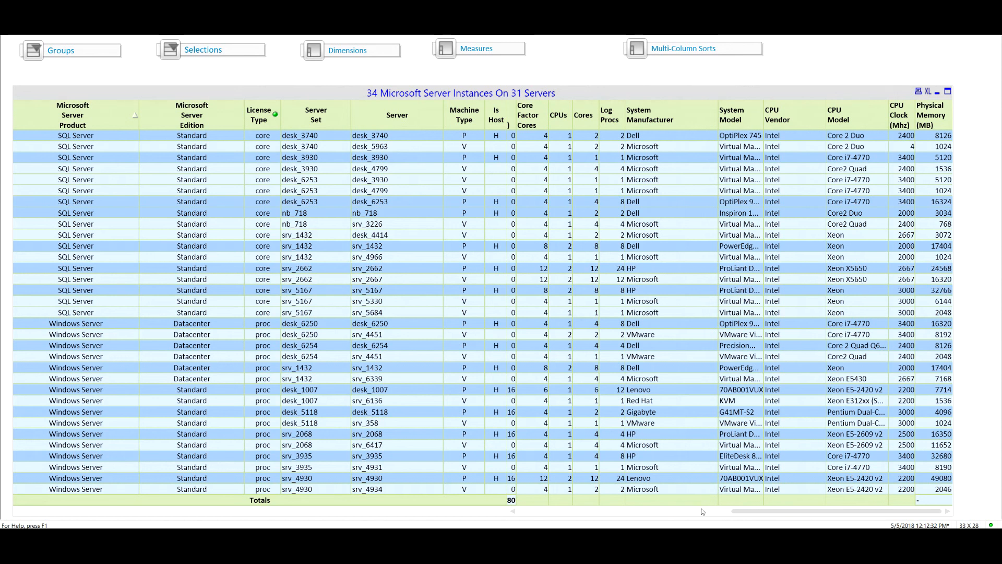
left_click(536, 515)
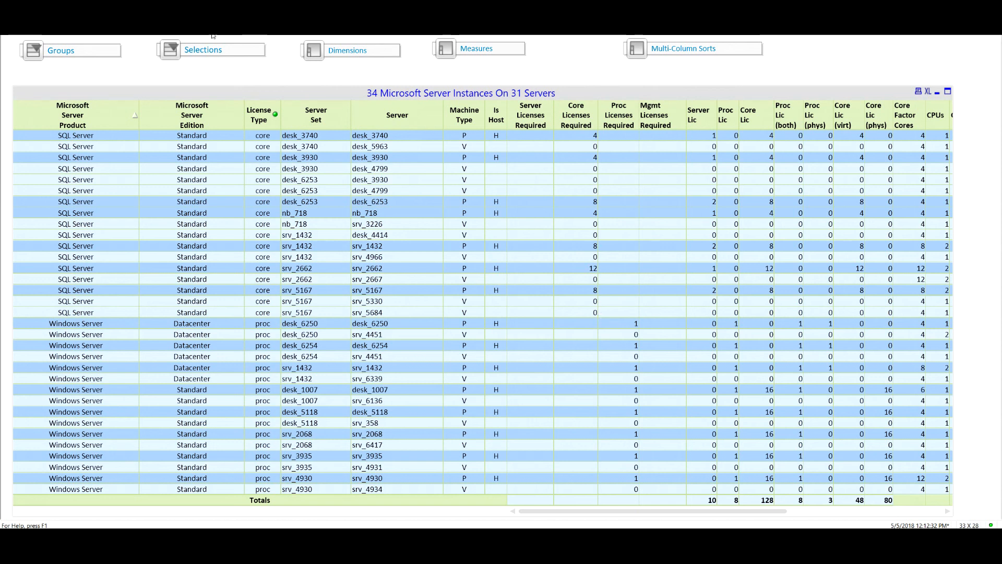
Open the licensing document that lists Oracle products on servers.
left_click(12, 16)
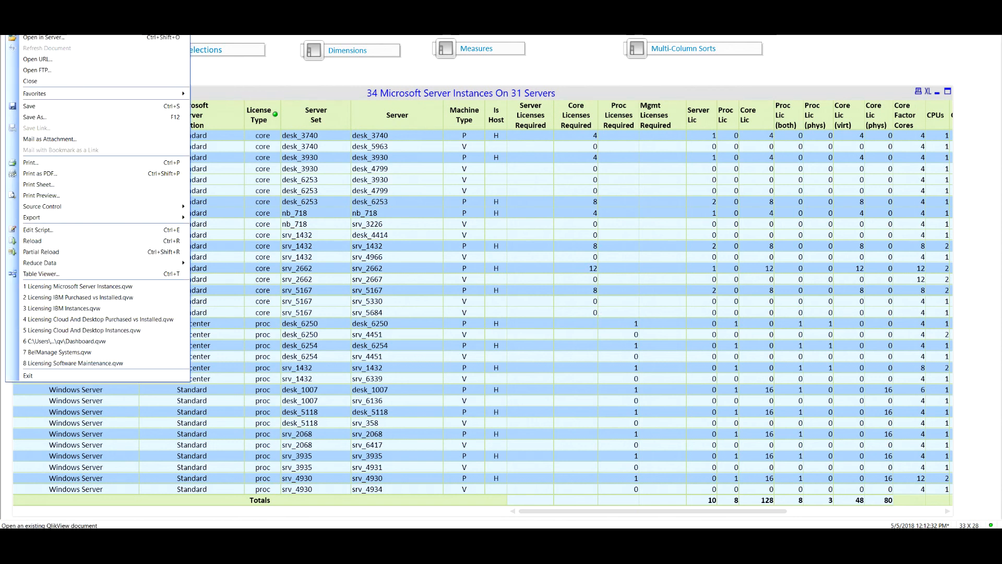
left_click(32, 38)
double_click(592, 293)
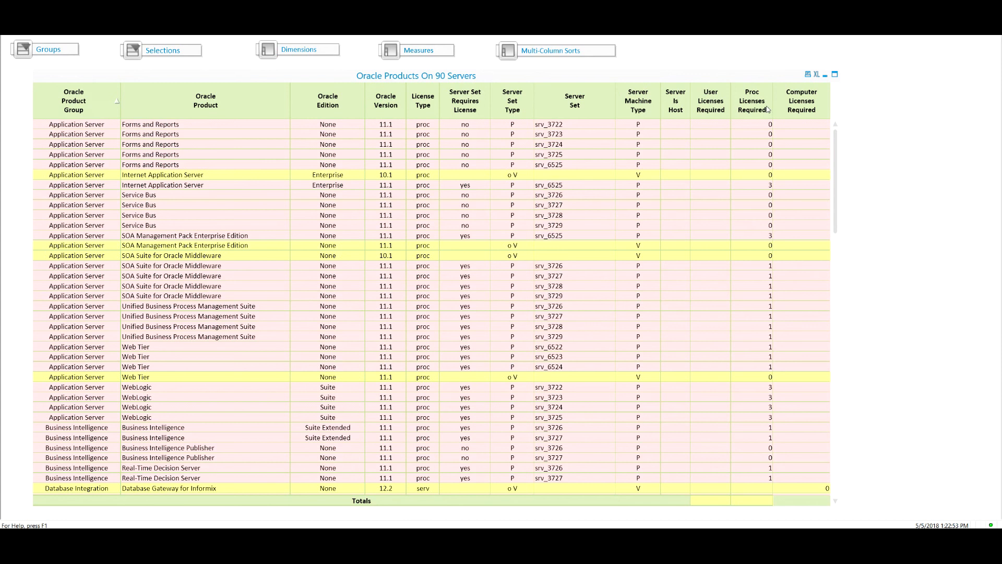
Look through the Oracle products table, examining the Oracle Database rows and their required processor licenses.
scroll(732, 350, "down", 2)
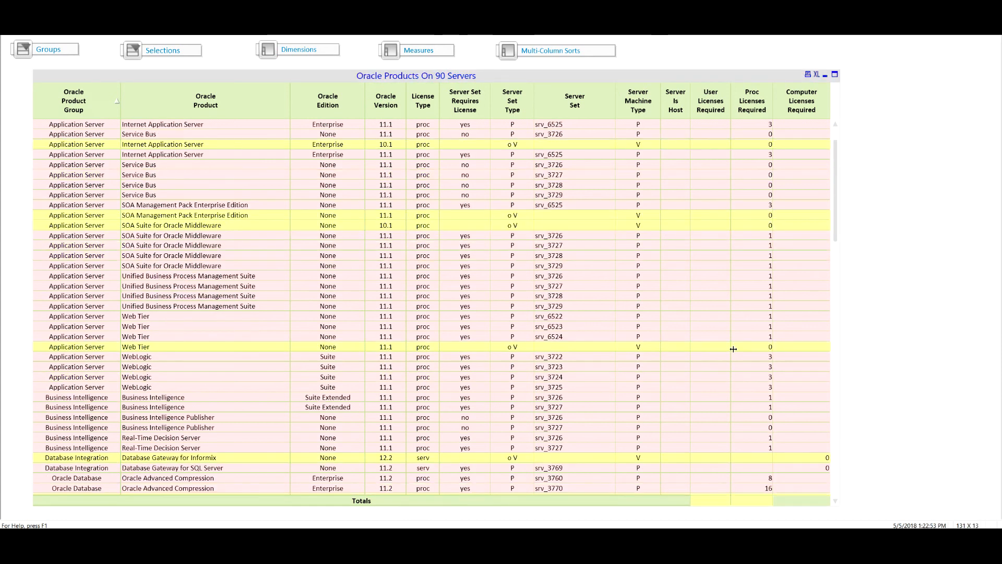
scroll(731, 343, "down", 9)
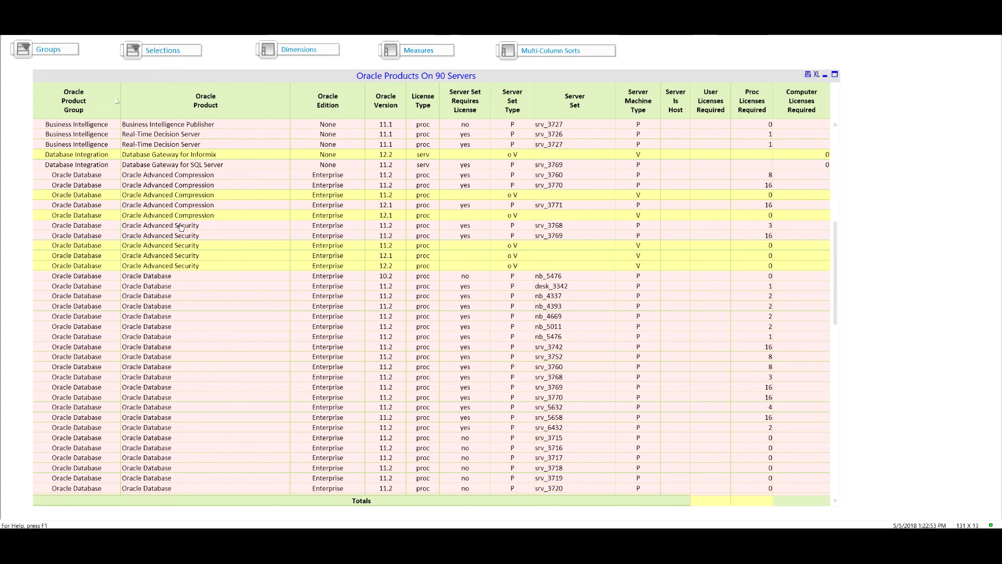
scroll(255, 315, "down", 15)
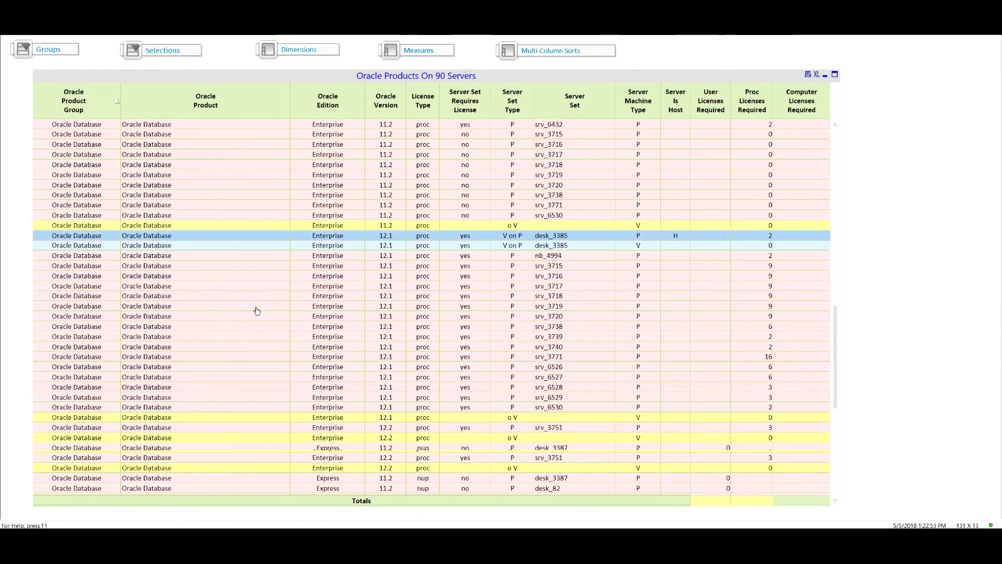
scroll(256, 311, "down", 1)
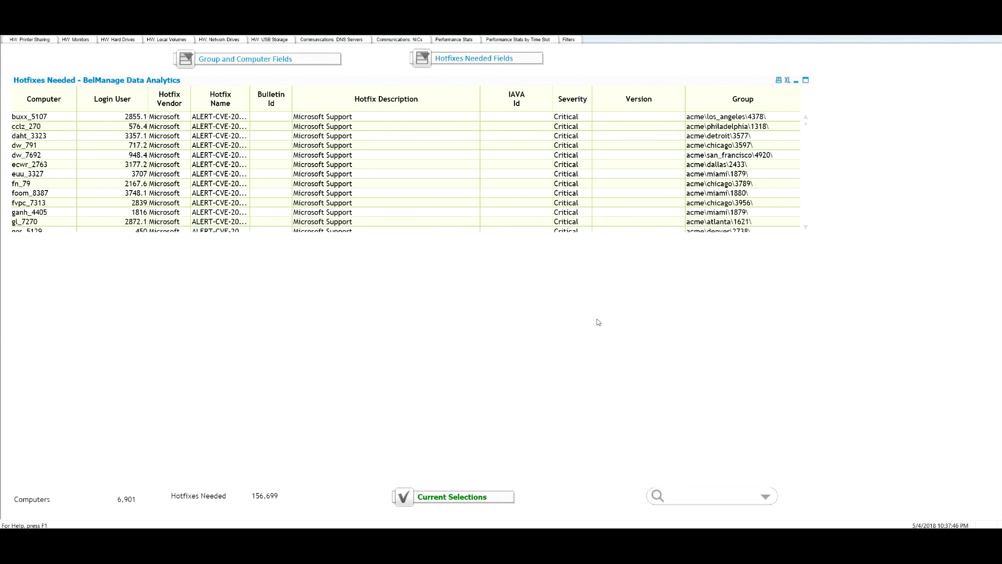
Filter the Hotfixes Needed table to the Critical and EOL severities.
left_click(488, 61)
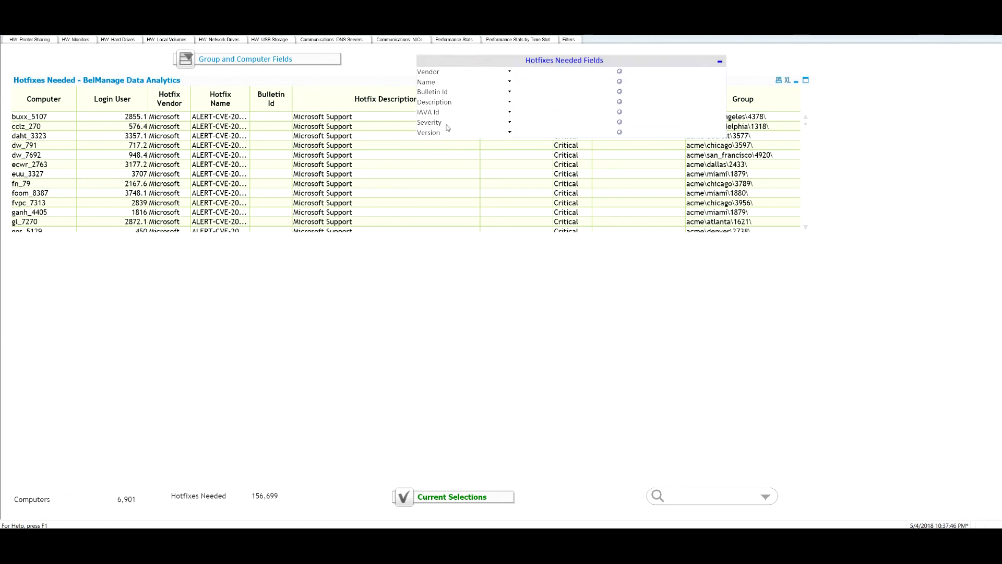
left_click(462, 124)
left_click_drag(532, 122, 532, 132)
left_click(720, 62)
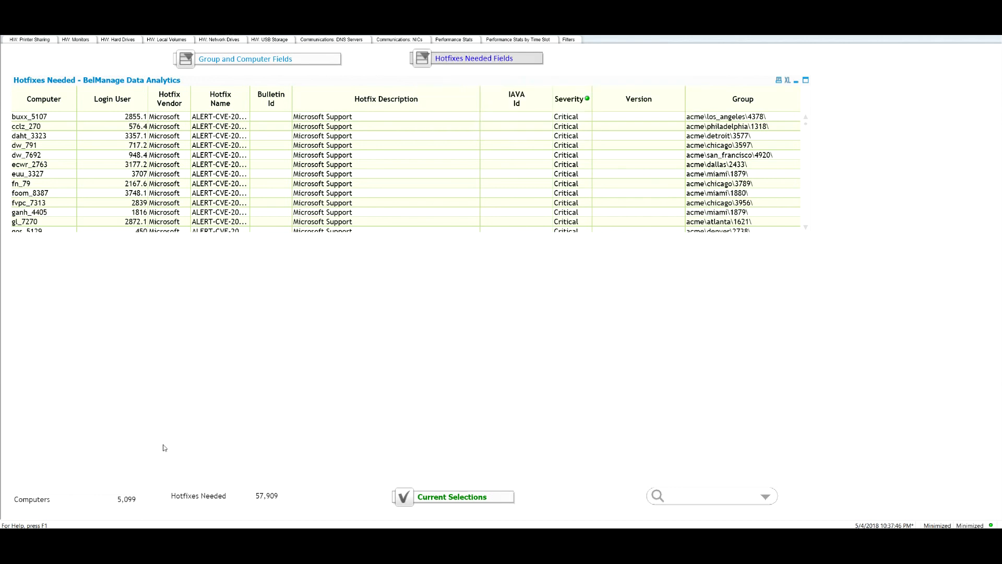
Go to the computers summary for the current selection and switch it to the detailed computer list.
left_click(17, 38)
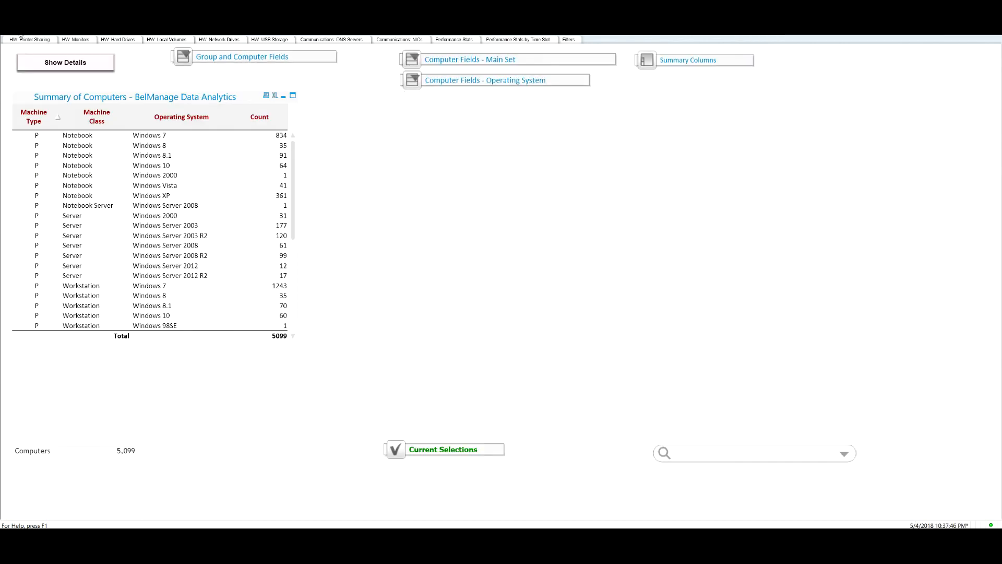
left_click(60, 63)
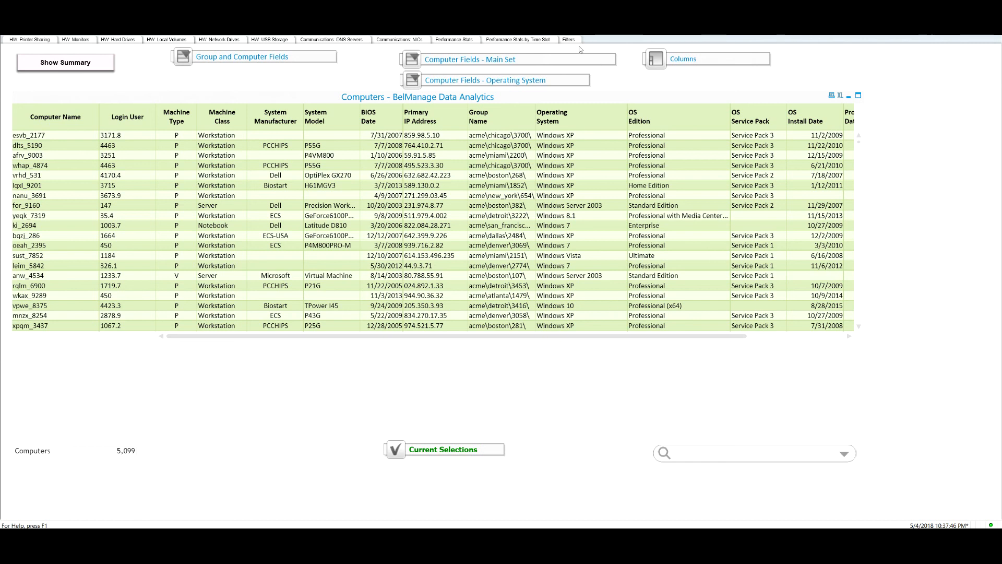
Filter the Login Users table to Last Login Days Ago values from 25 through 39.
left_click(519, 29)
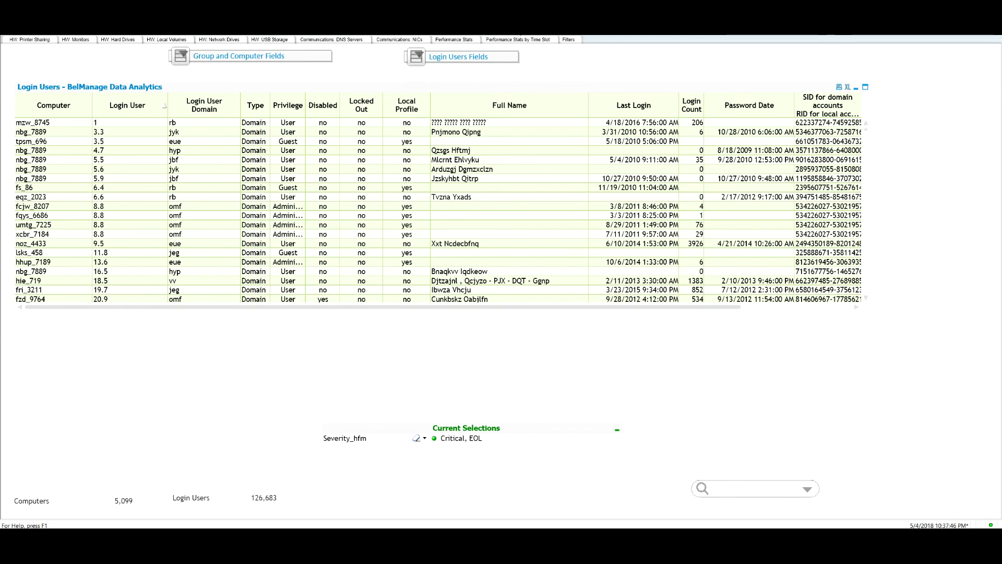
left_click(467, 58)
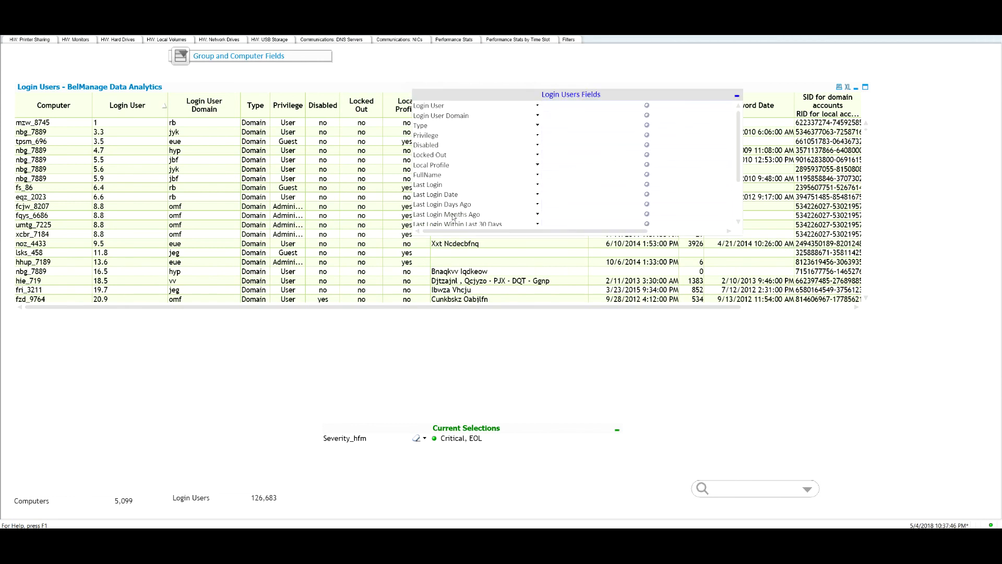
left_click(480, 207)
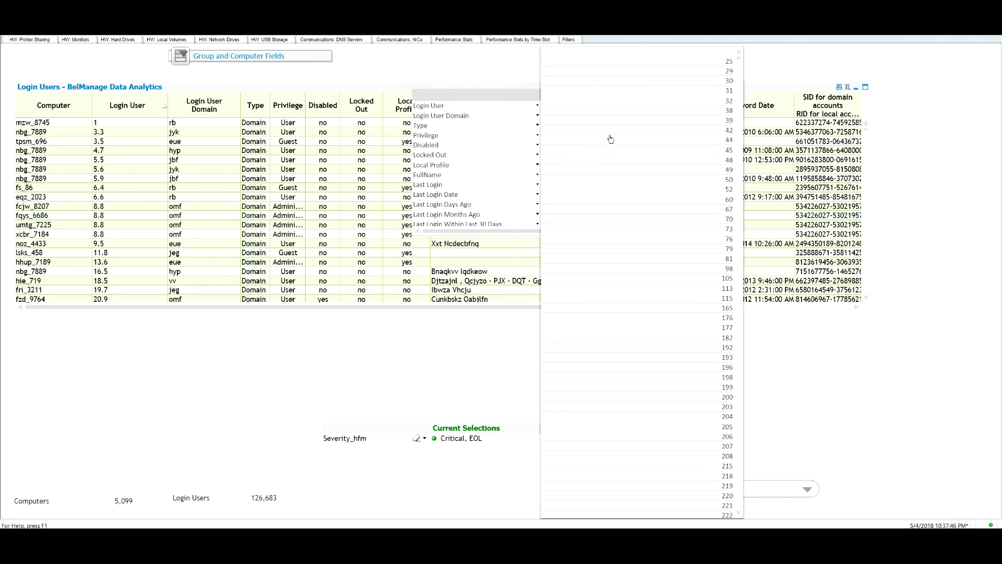
left_click_drag(665, 63, 673, 121)
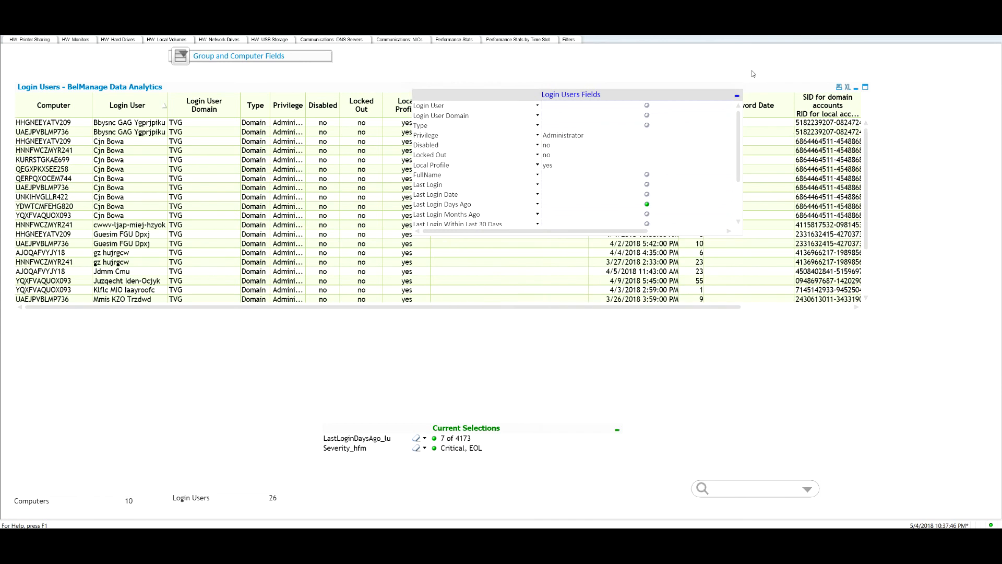
left_click(738, 97)
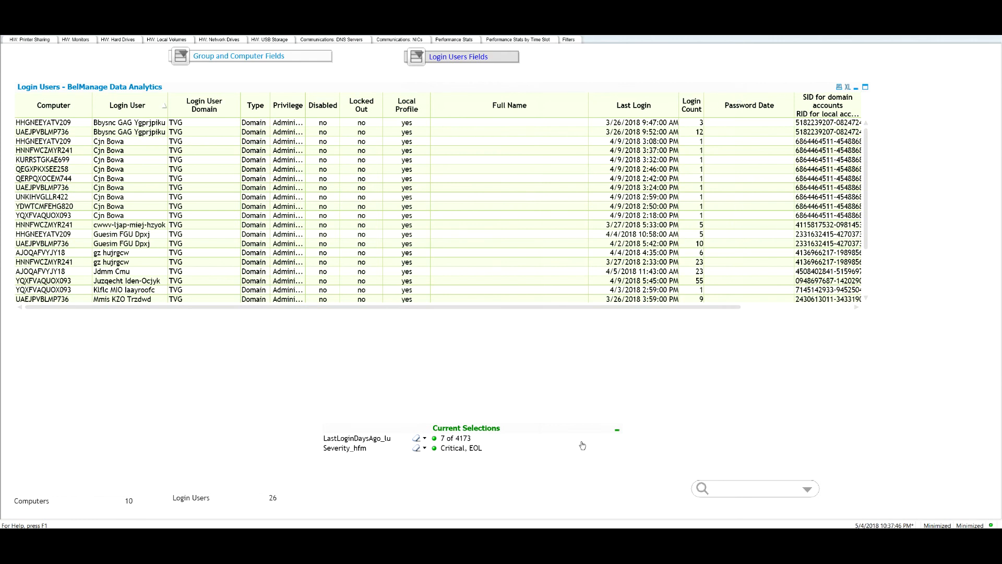